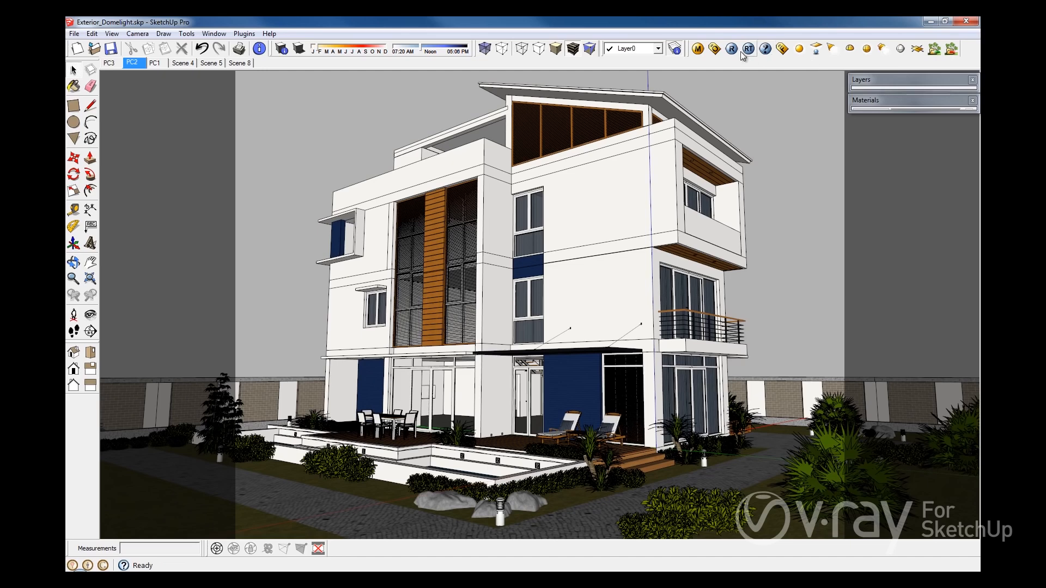
- Review the bitmap assigned to the GI skylight in the V-Ray environment options, and render the scene
click(715, 49)
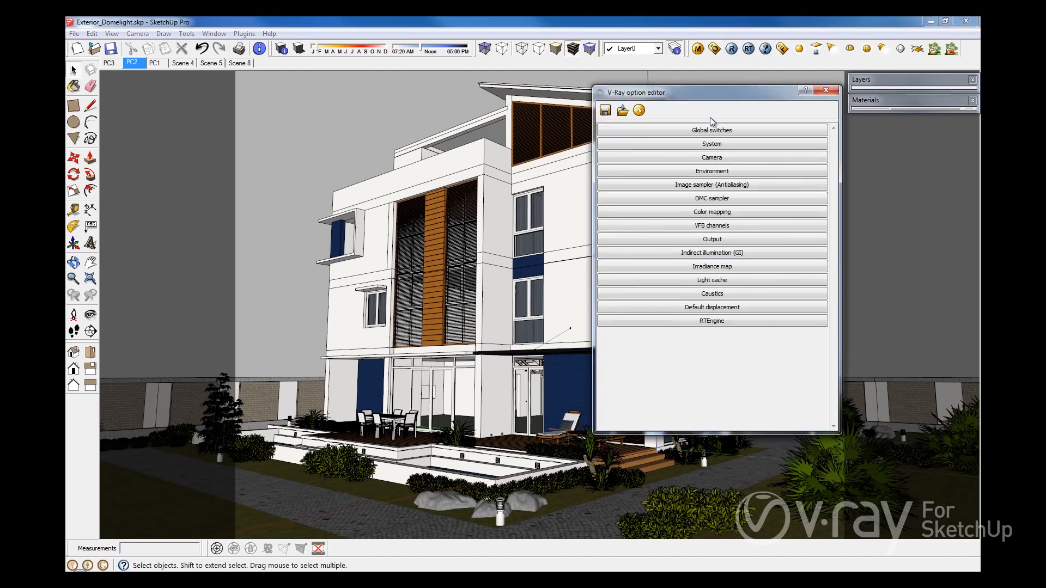
click(714, 172)
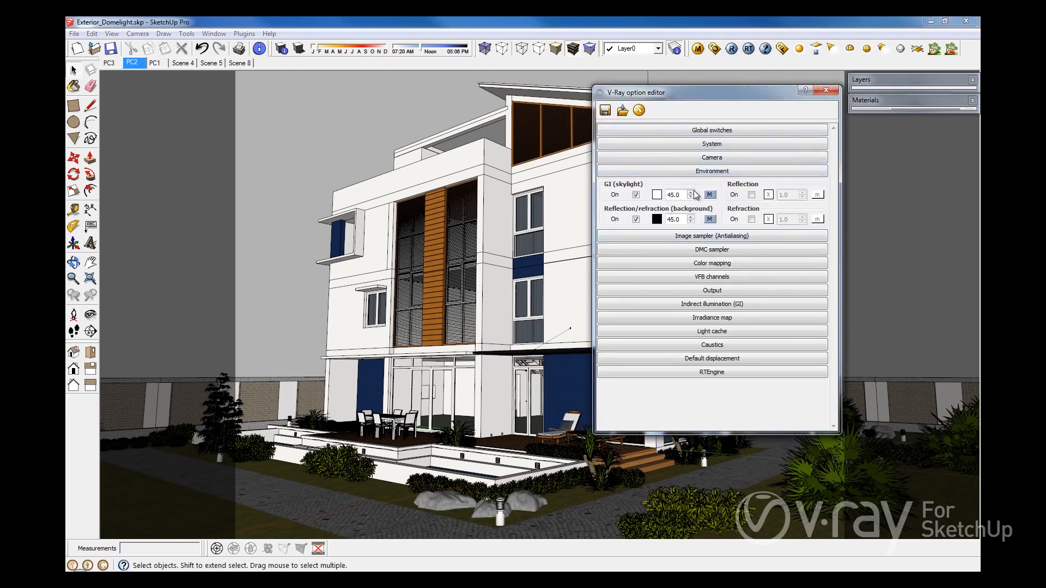
click(709, 195)
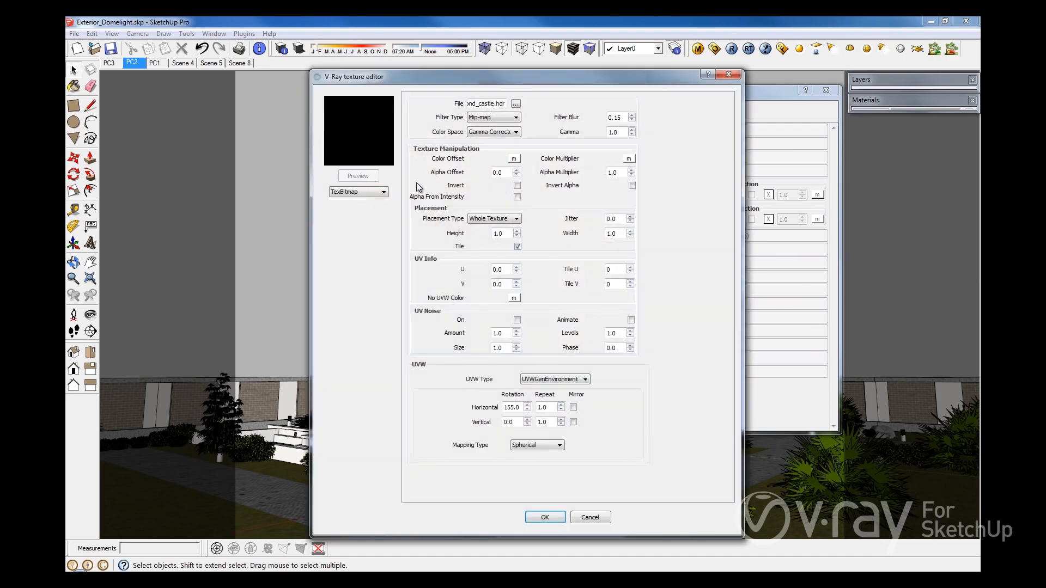
click(544, 516)
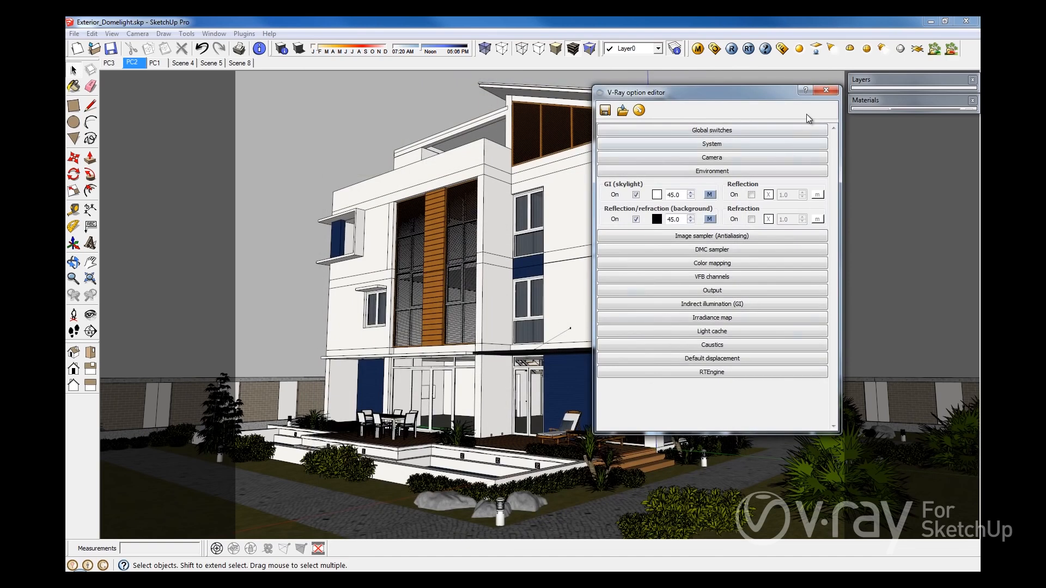
click(827, 90)
click(732, 49)
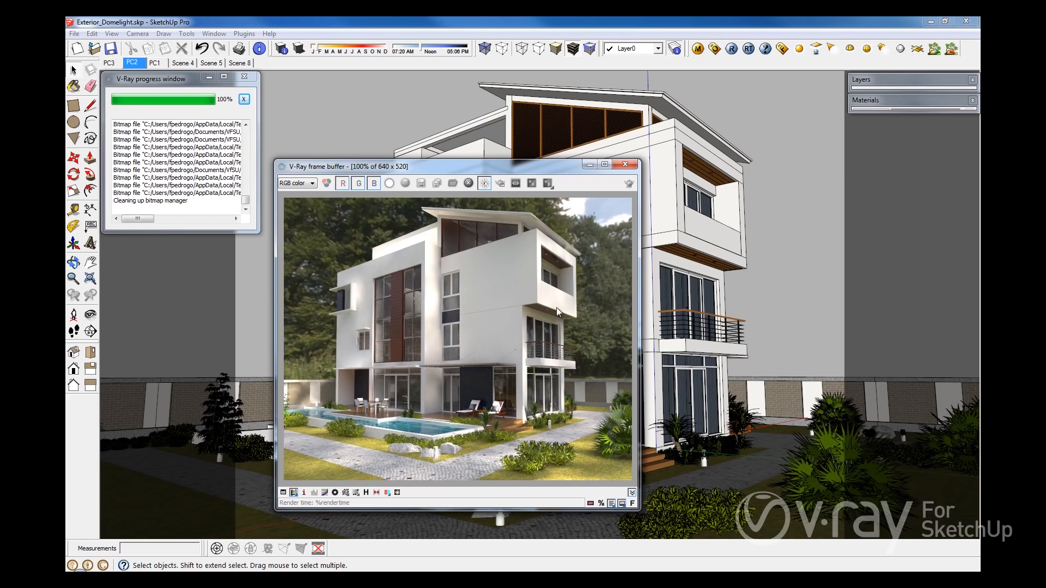
- Place a V-Ray dome light in the ground area beside the house and open its light settings
click(850, 48)
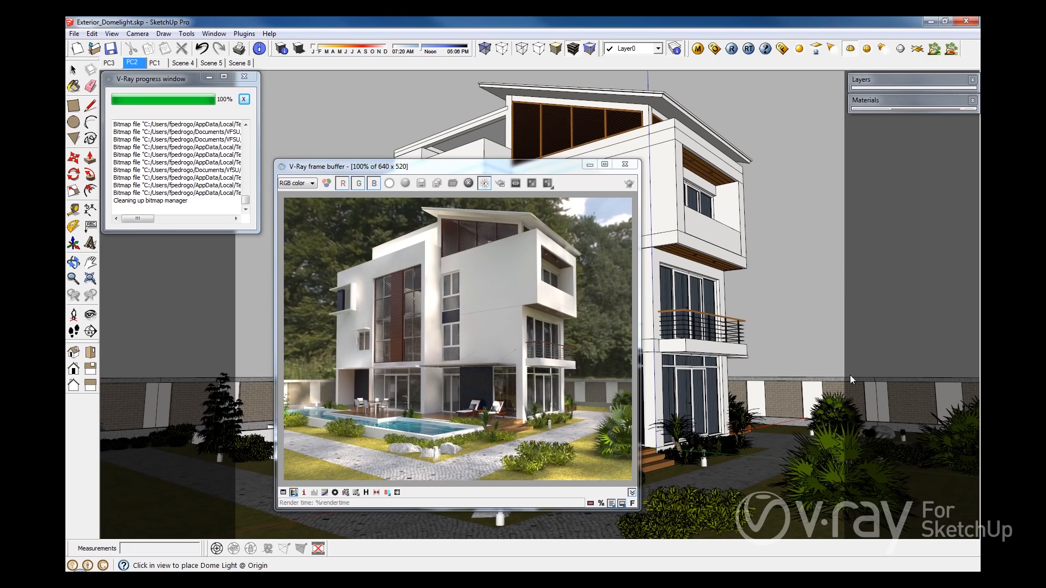
click(770, 467)
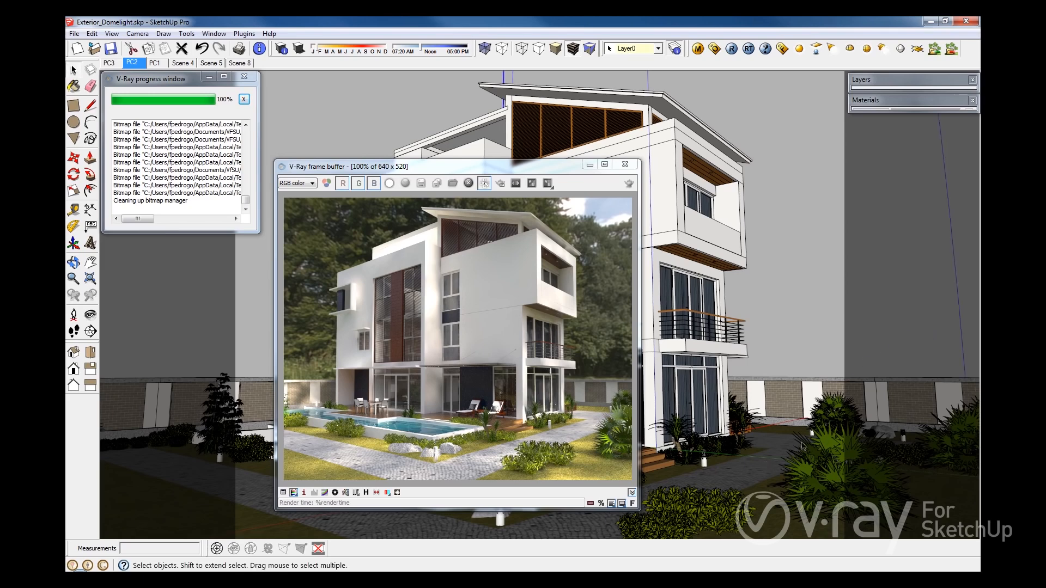
right_click(958, 316)
mouse_move(921, 491)
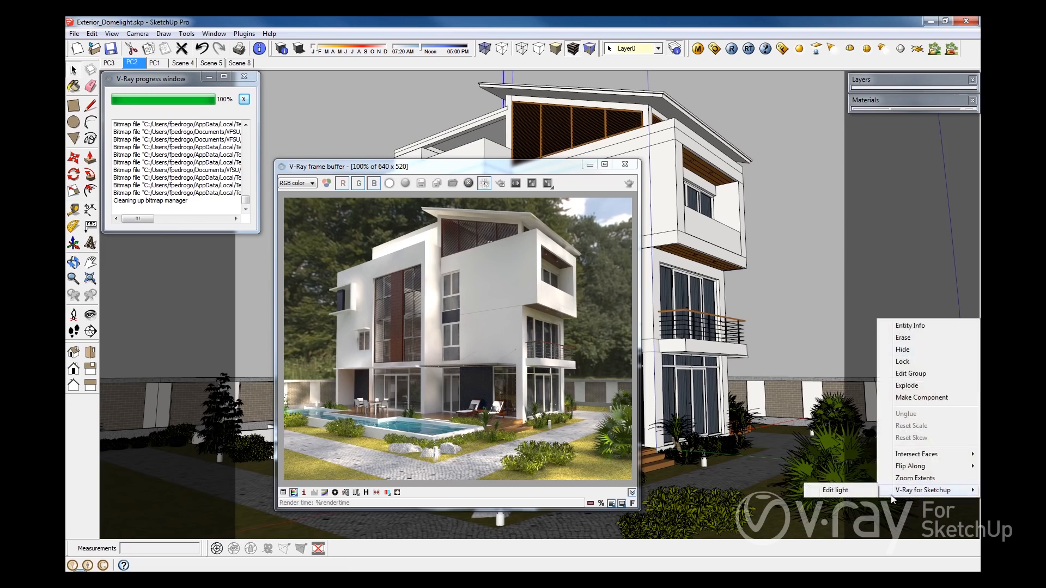
click(847, 492)
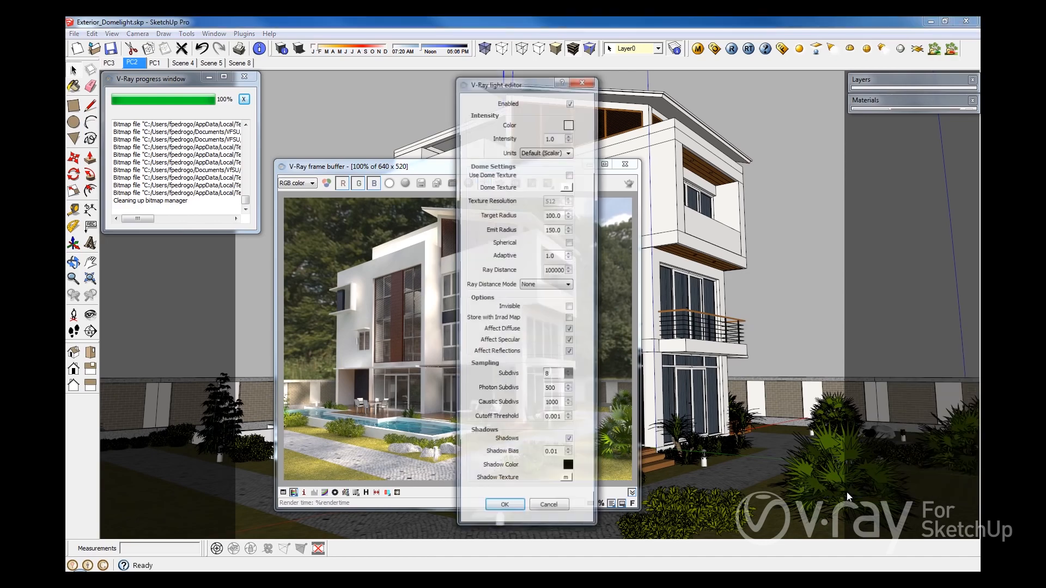
- Enable the dome texture and assign a TexBitmap using 03_brasschaat_park_pond_castle.hdr
click(569, 175)
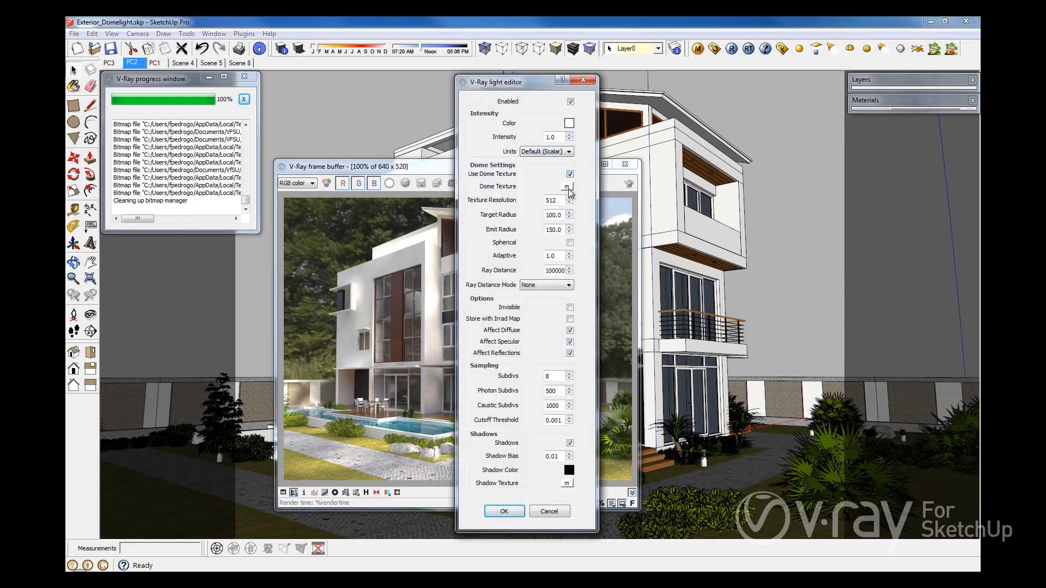
click(566, 186)
click(363, 192)
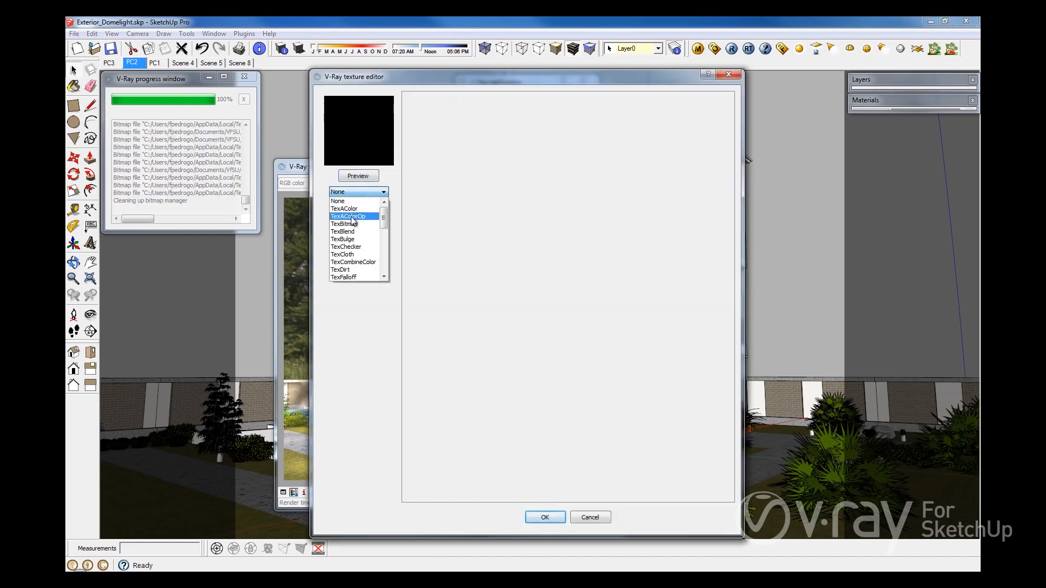
click(354, 229)
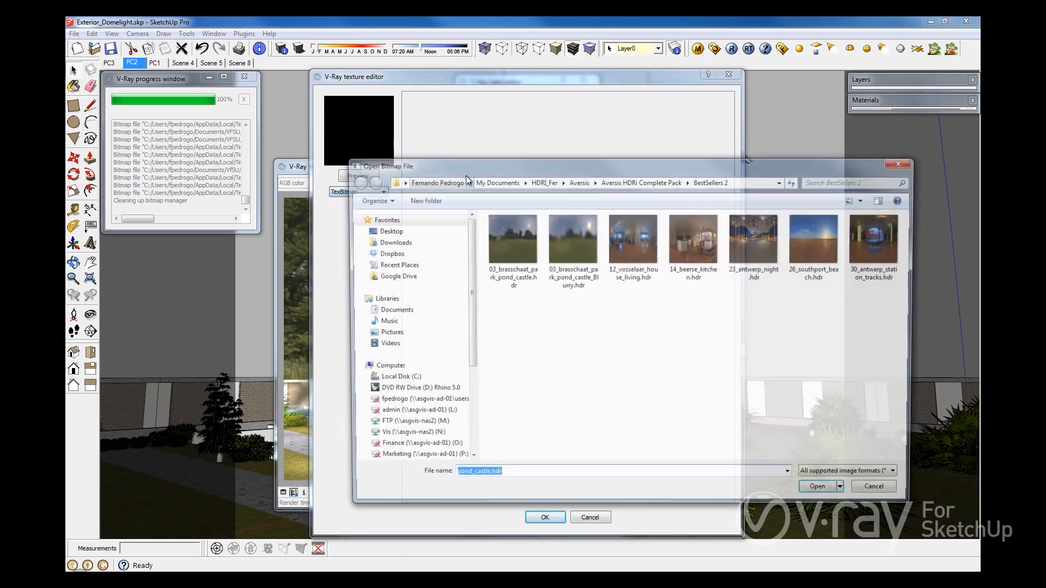
double_click(512, 239)
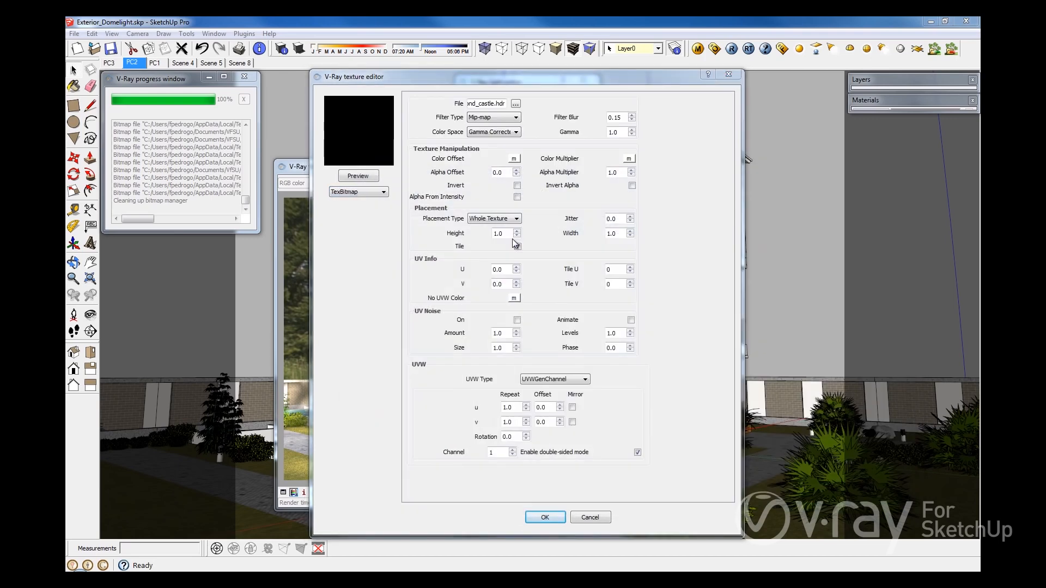
- Set the dome texture's UVW type to UVWGenEnvironment with a horizontal rotation of 155, and accept the light settings
click(548, 378)
click(557, 404)
drag(518, 410, 436, 409)
text(155)
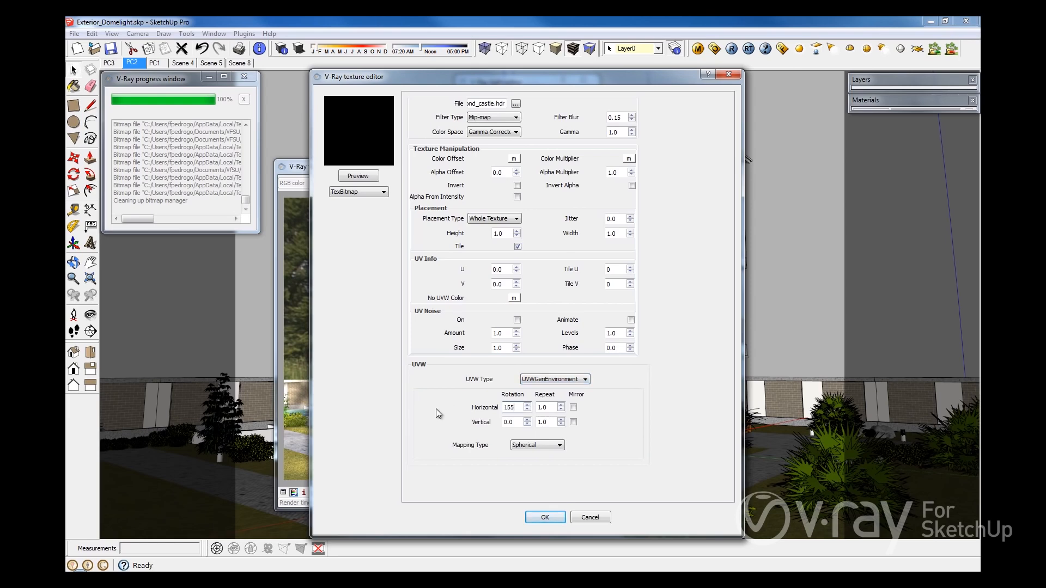
click(551, 520)
click(514, 511)
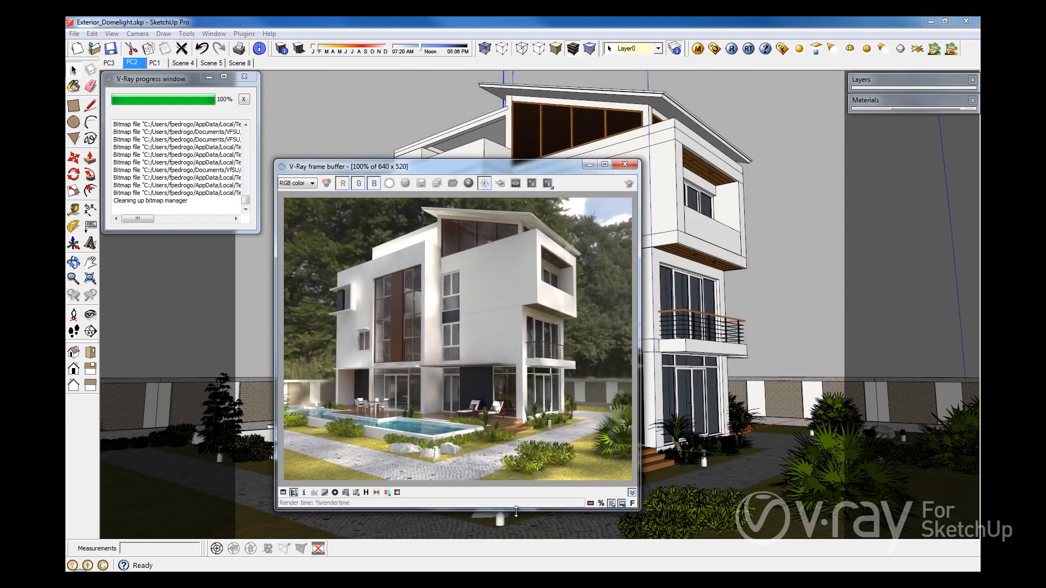
- Render the scene with the dome light and inspect the facade and pool terrace up close in the result
click(732, 49)
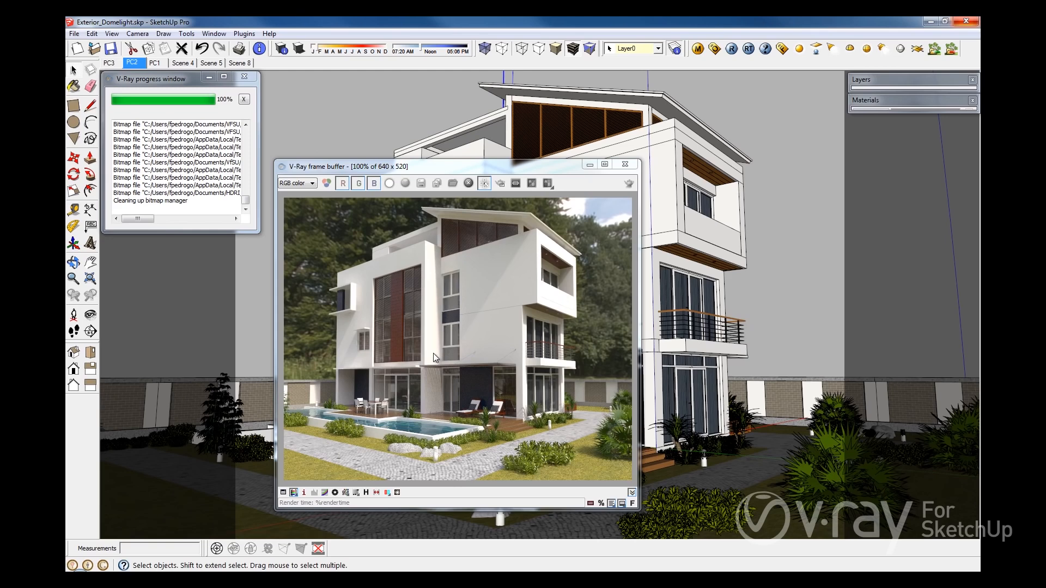
scroll(500, 282, up, 1)
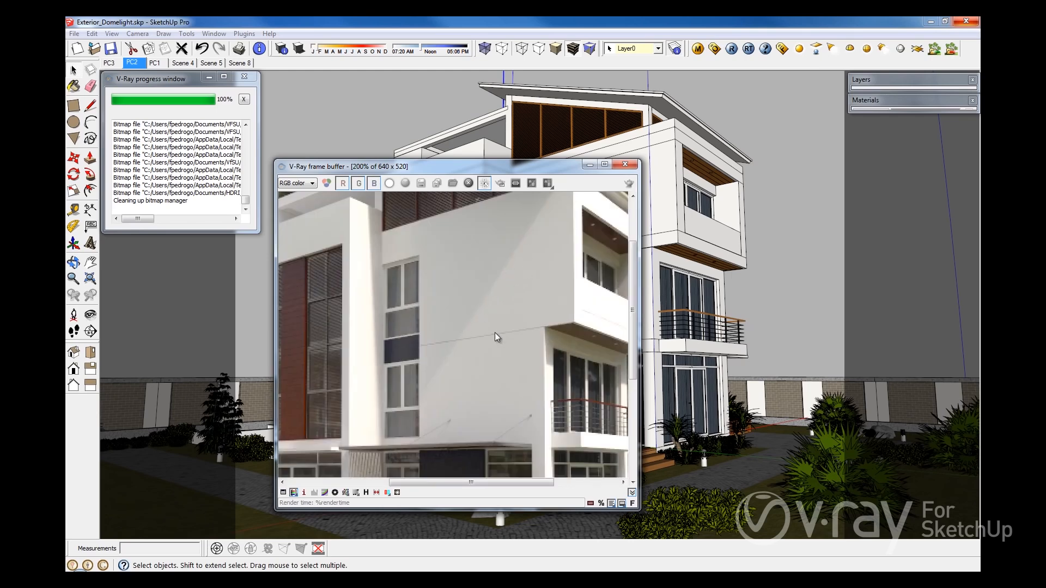
scroll(495, 332, down, 1)
scroll(485, 417, up, 1)
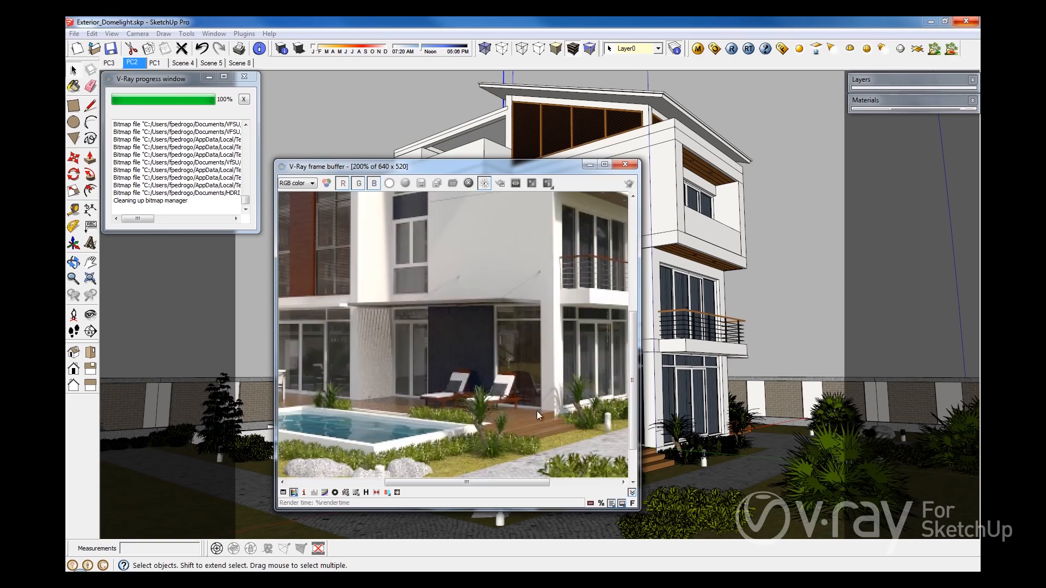
scroll(487, 381, down, 1)
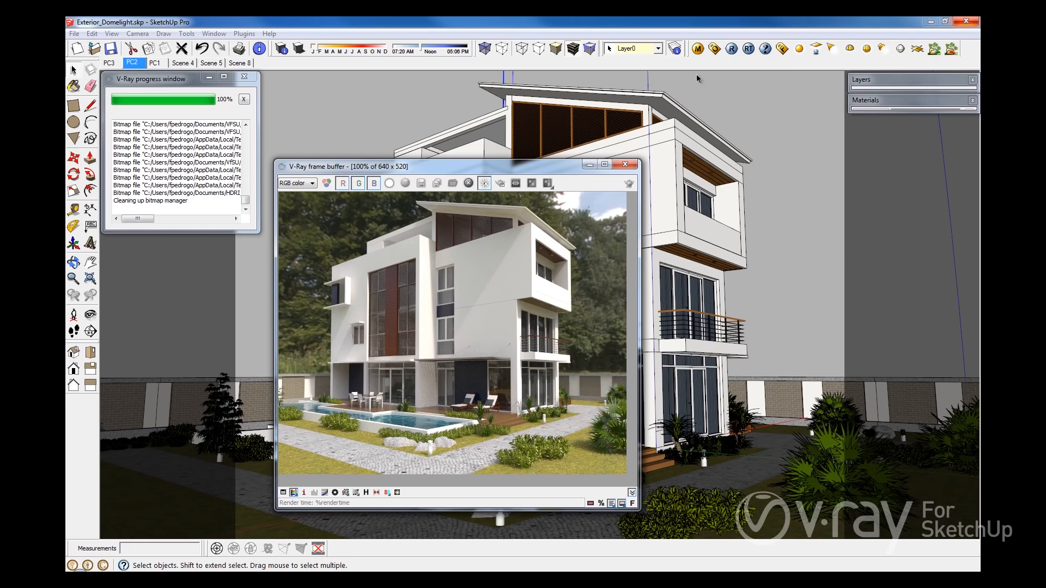
- Examine the irradiance map and light cache settings in the V-Ray options
click(716, 50)
click(712, 268)
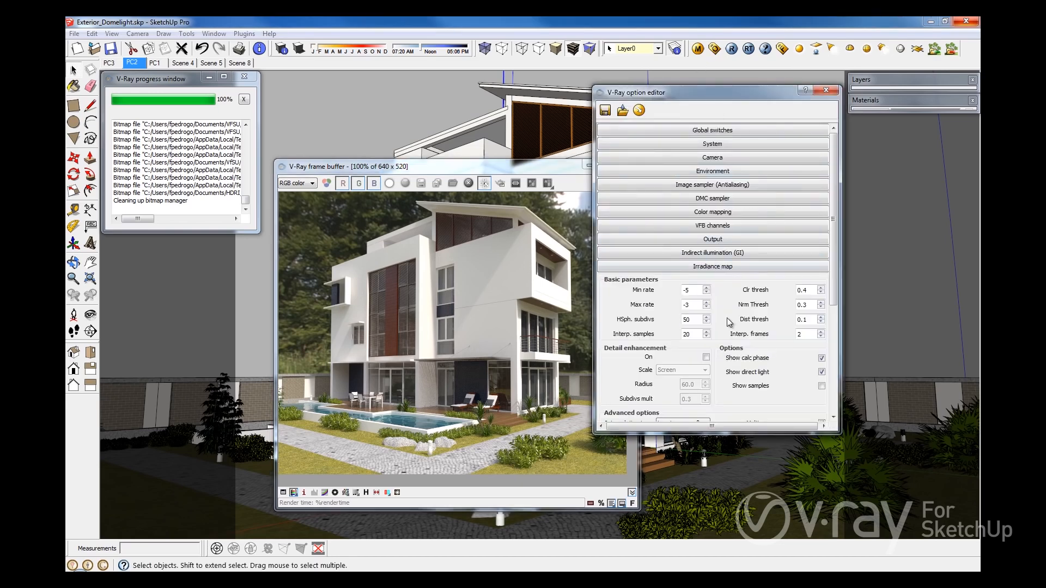
click(708, 268)
click(709, 281)
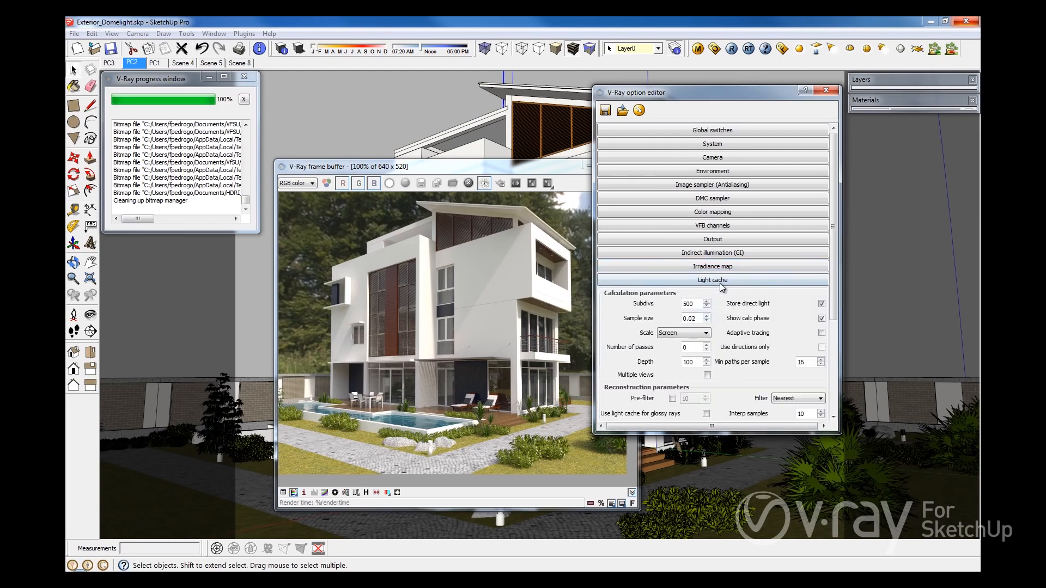
click(720, 281)
click(826, 90)
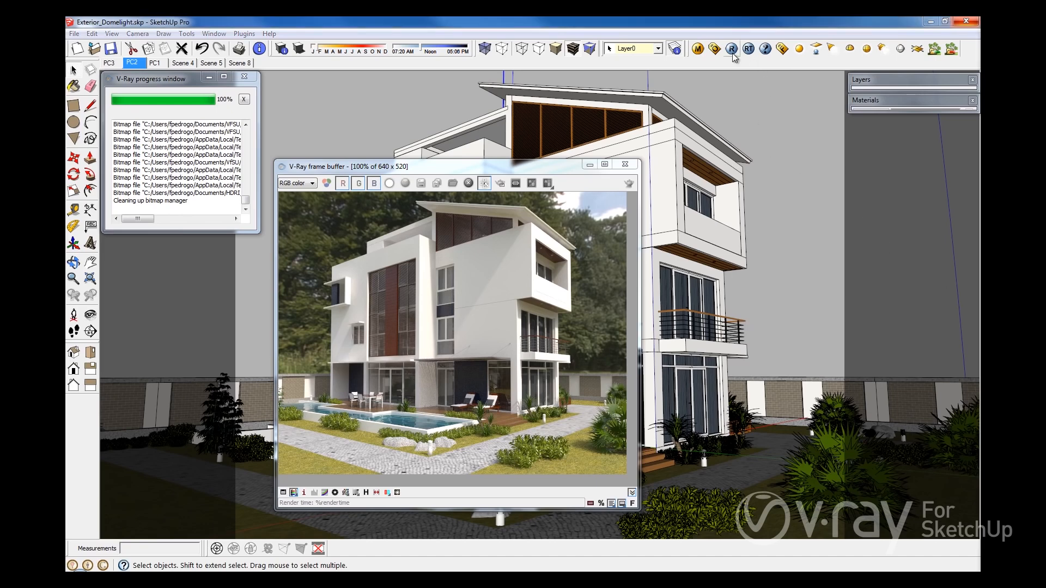
- Turn off indirect illumination (GI) in the V-Ray options and render the scene again
click(713, 50)
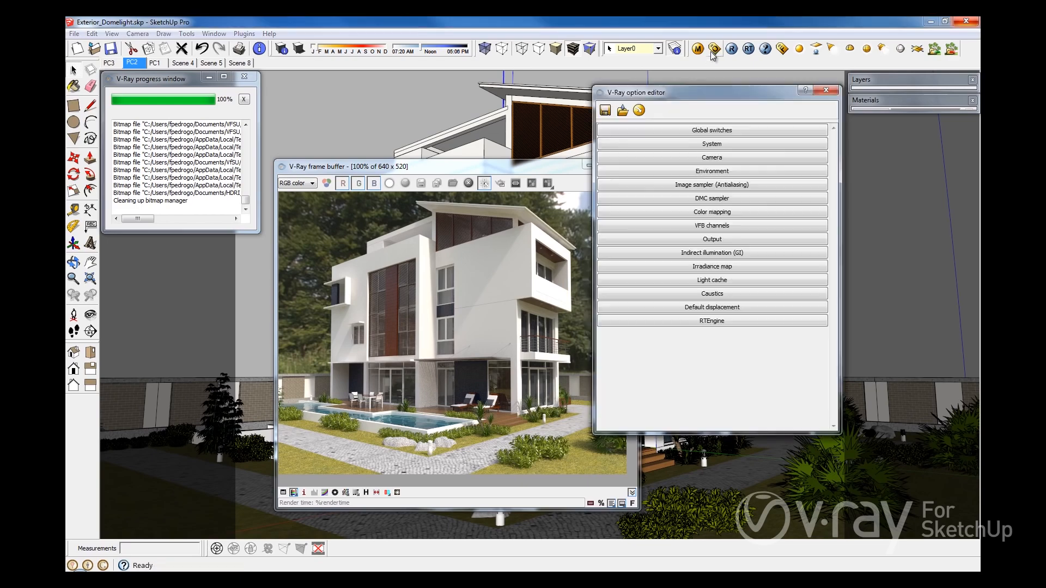
click(698, 256)
click(668, 271)
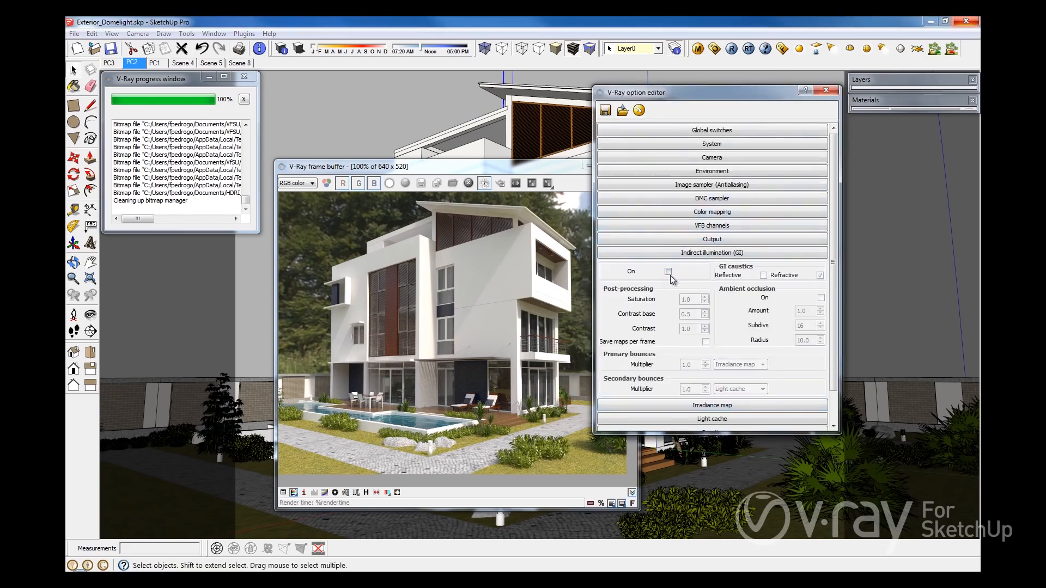
click(827, 90)
click(732, 49)
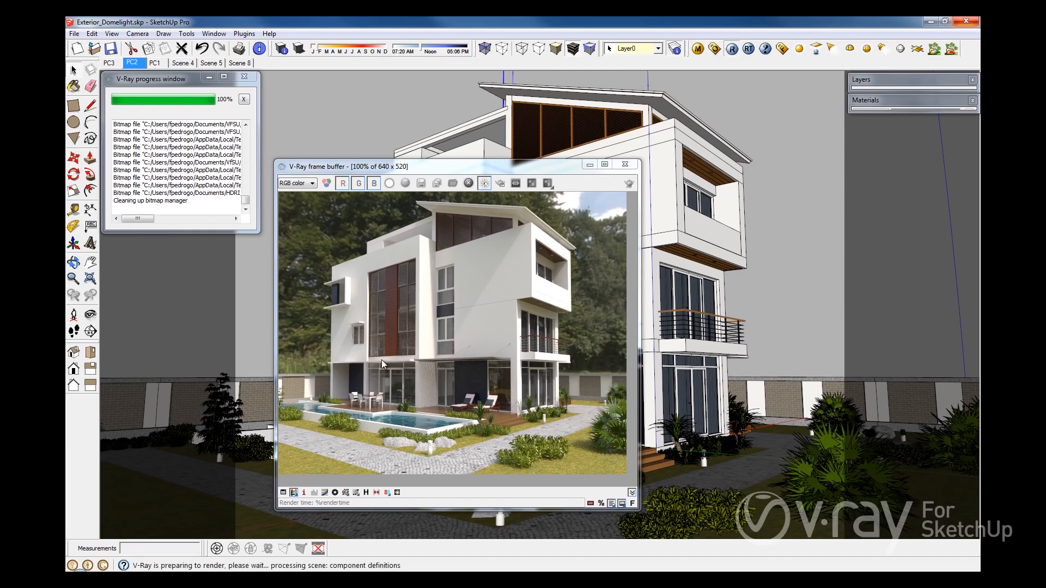